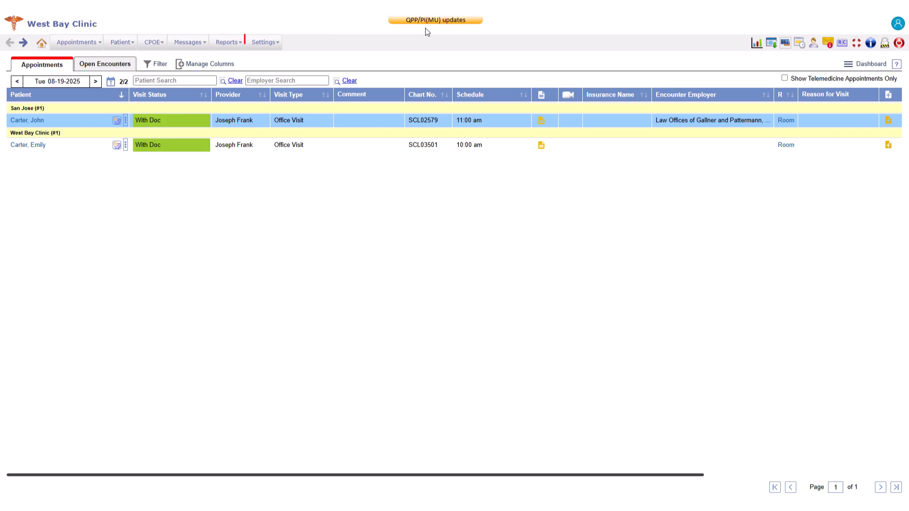
Step: Open the Configuration masters page from the Settings menu
left_click(264, 45)
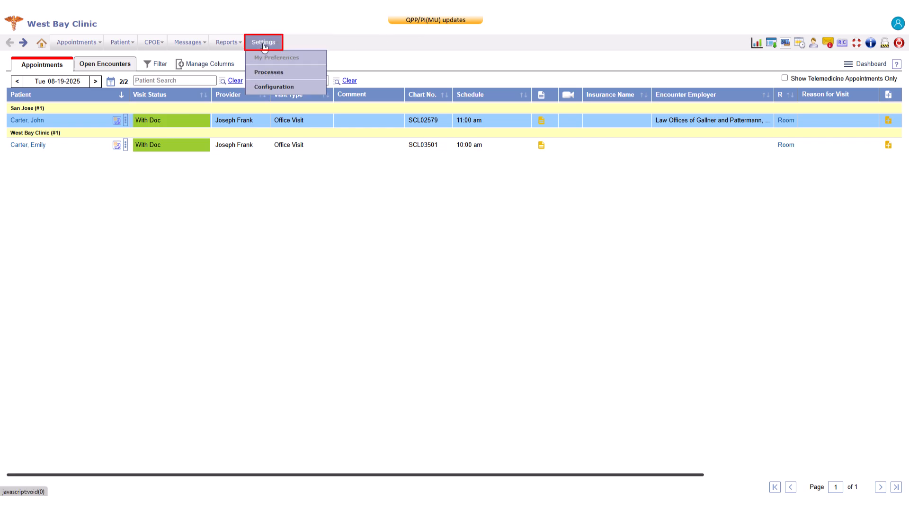
left_click(268, 87)
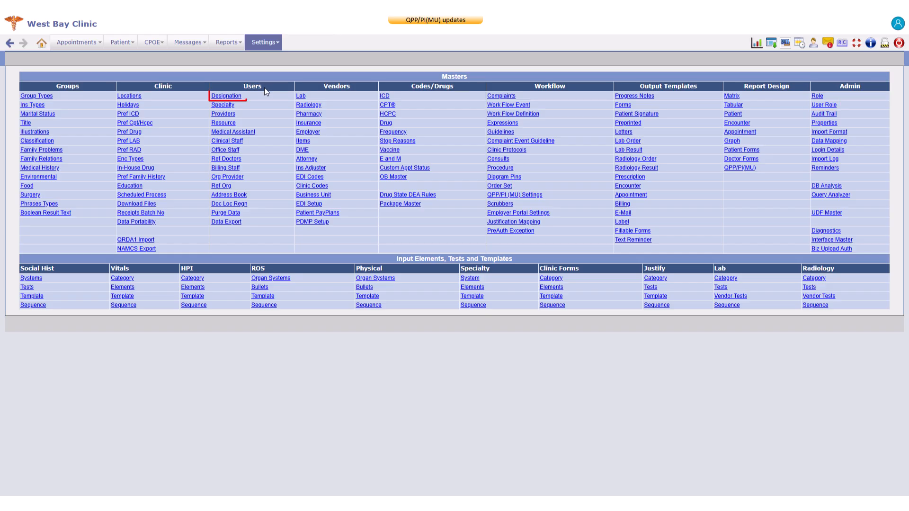
Step: Create and save an Acupuncturist designation, then go back to the Masters page
left_click(236, 98)
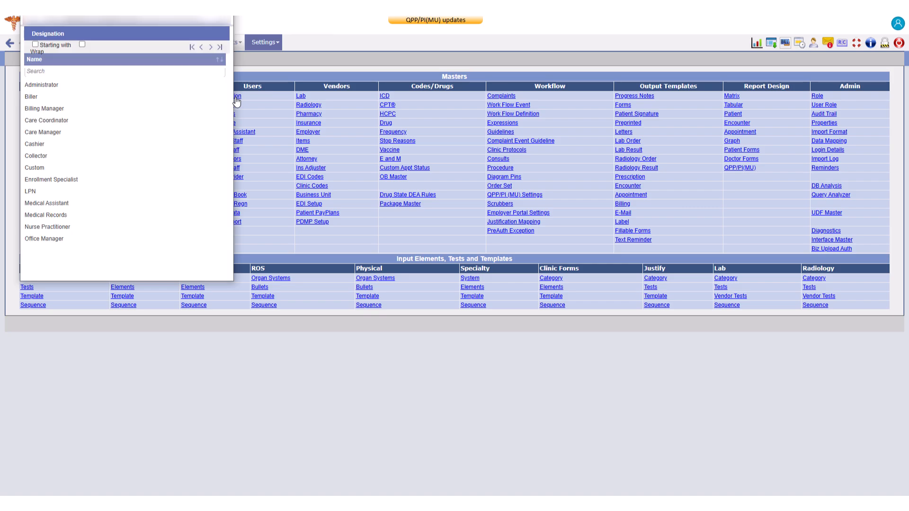
scroll(204, 102, "down", 5)
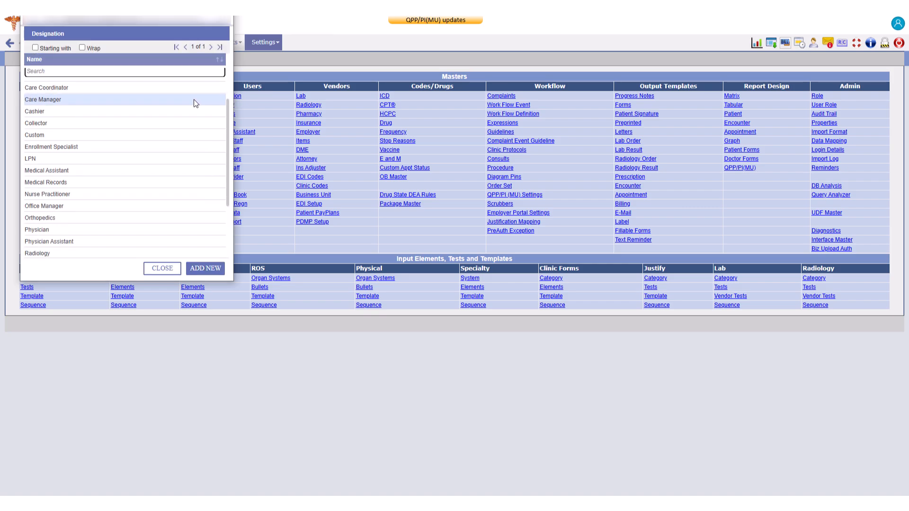
left_click(208, 270)
type("Acupuncturist")
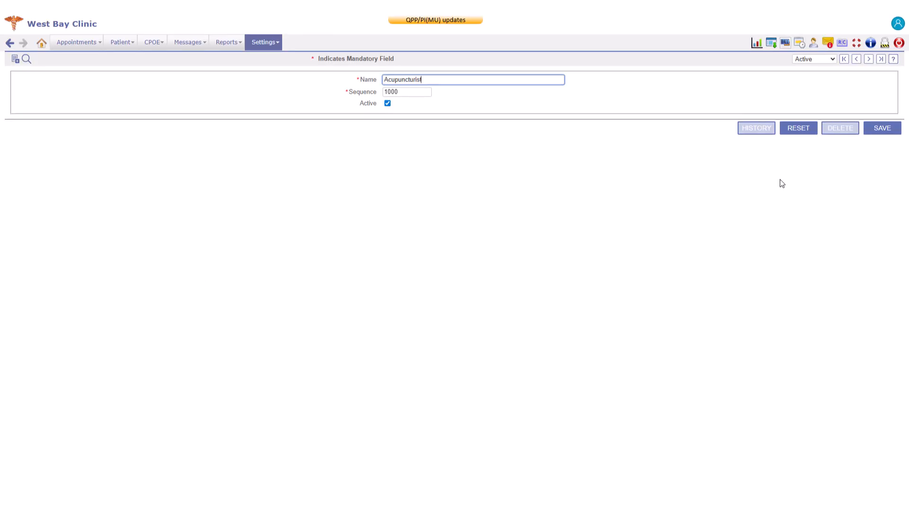
left_click(881, 128)
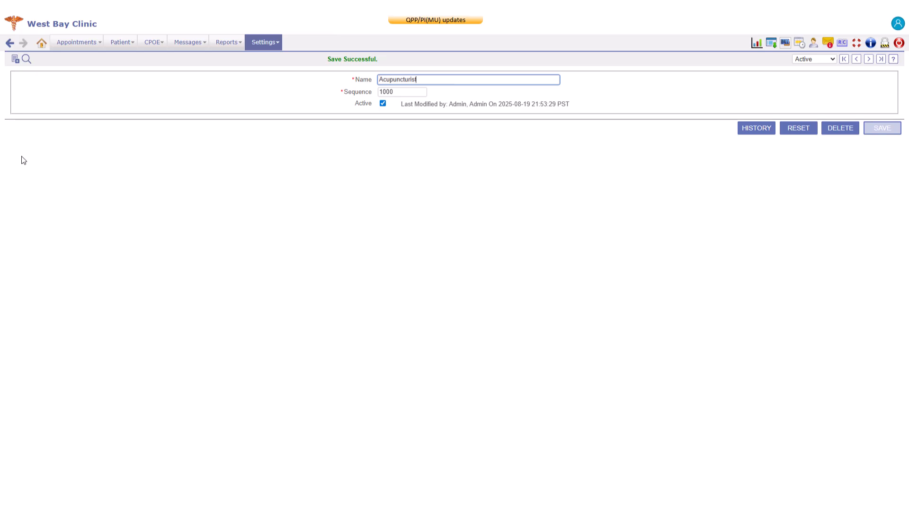
left_click(9, 45)
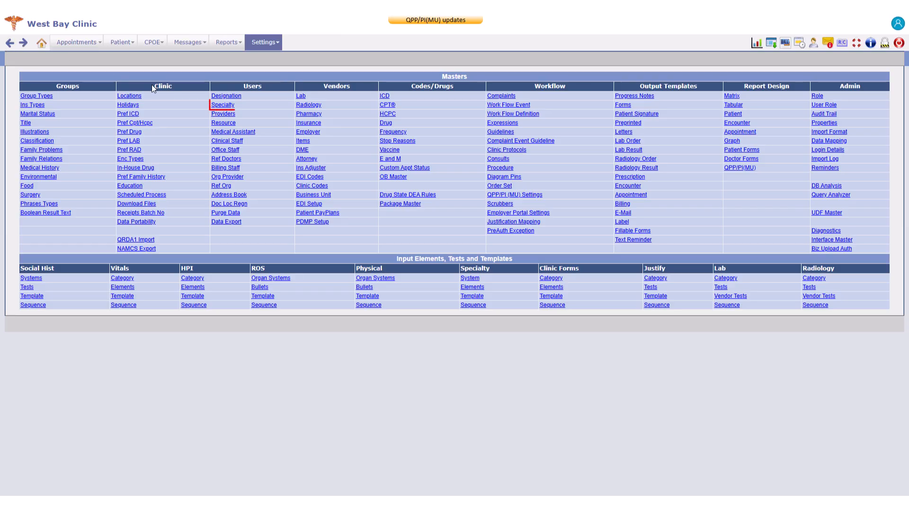
Step: Add the Pulmonary Disease specialty with code PDIS, save it, and return to Masters
left_click(223, 105)
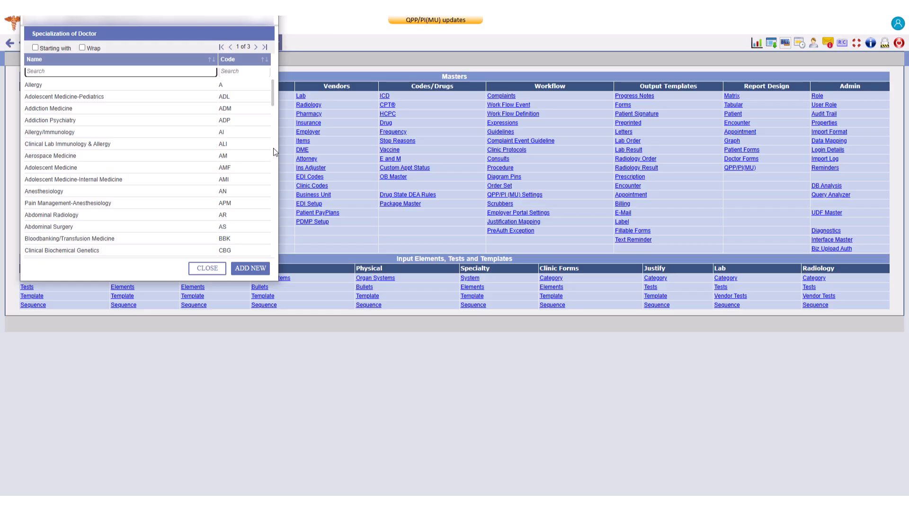
left_click(256, 269)
type("Pulmonary Disease")
key("Tab")
type("PDIS")
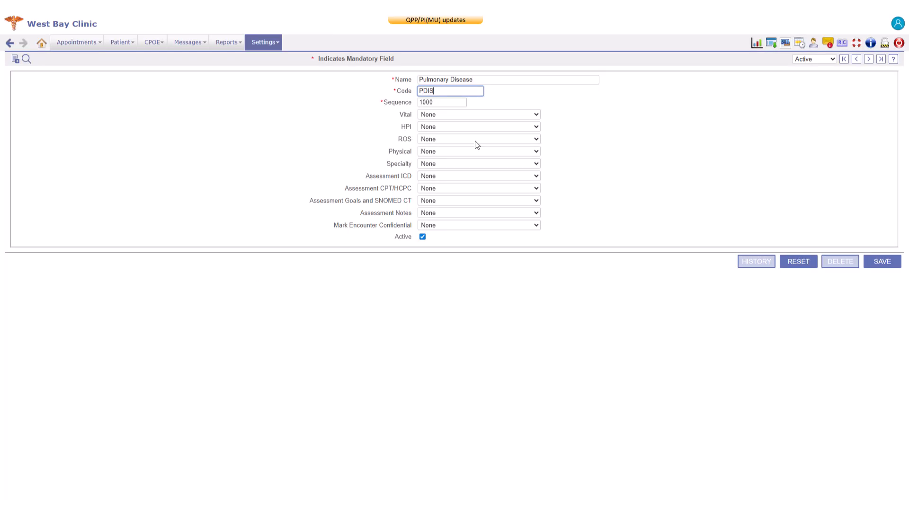
left_click(876, 264)
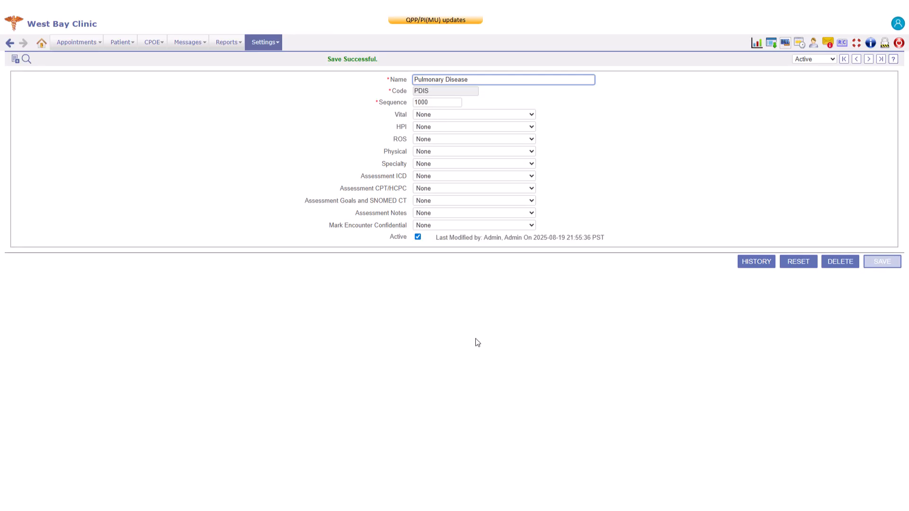
left_click(10, 44)
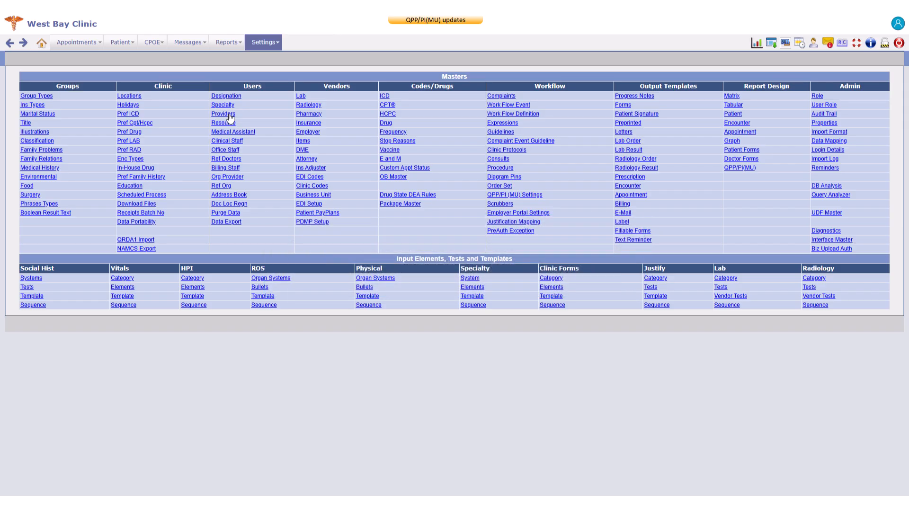
Step: Save a new Internal Medicine Physician provider with taxonomy, Tax Id and NPI, then go back
left_click(223, 114)
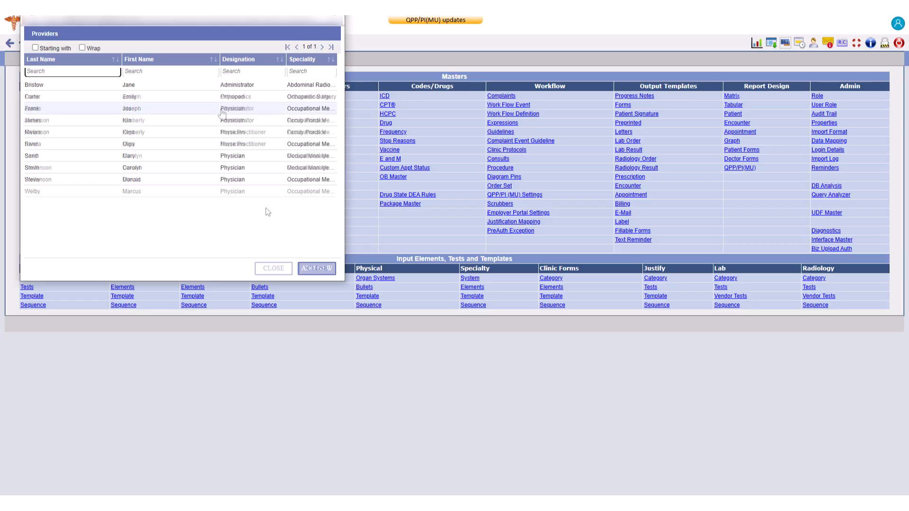
left_click(316, 268)
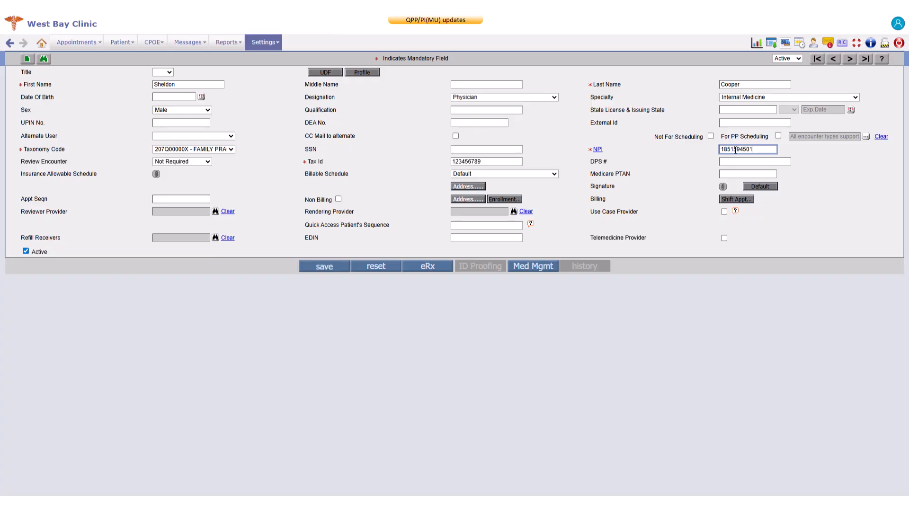
left_click(327, 268)
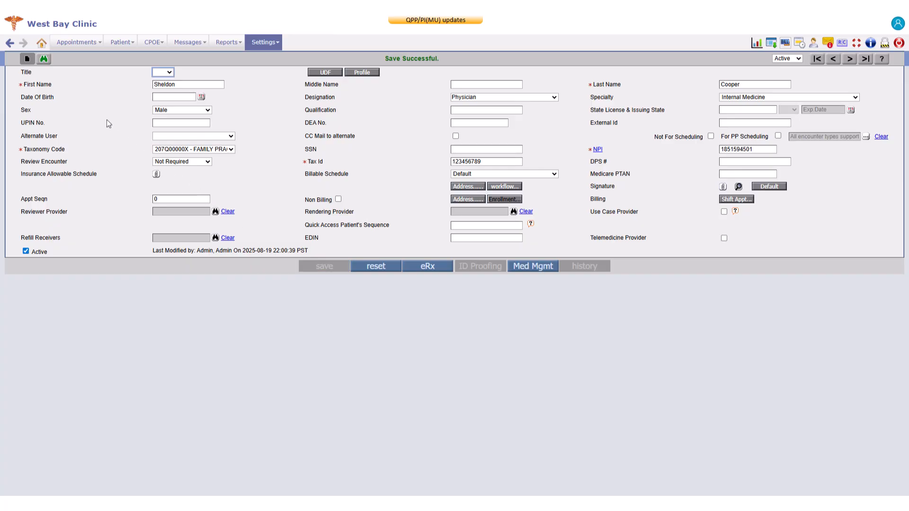
left_click(11, 45)
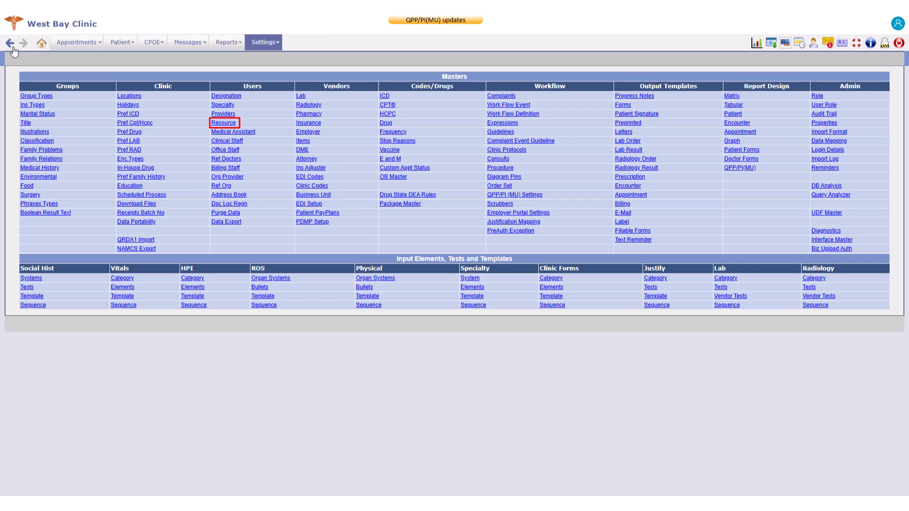
Step: Add a Lab Technician resource with the person's first and last name, save, and return
left_click(218, 123)
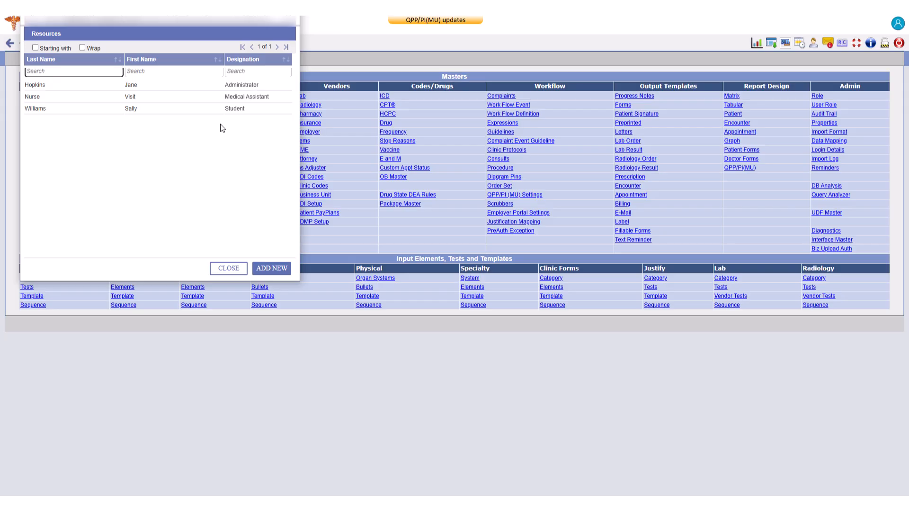
left_click(272, 268)
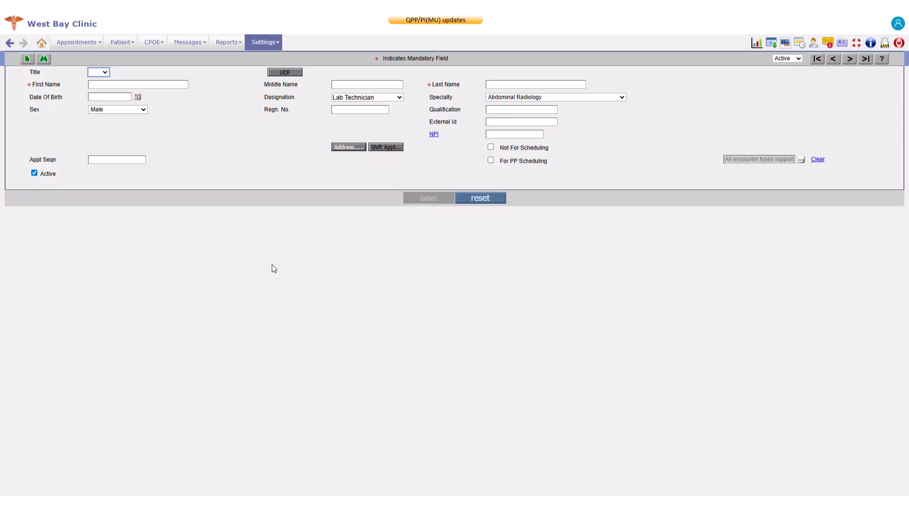
left_click(183, 84)
left_click(553, 85)
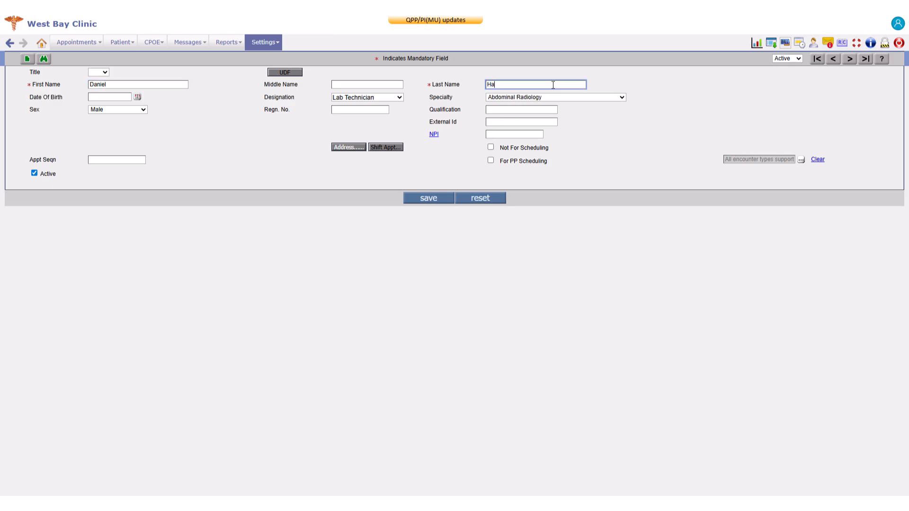
left_click(426, 202)
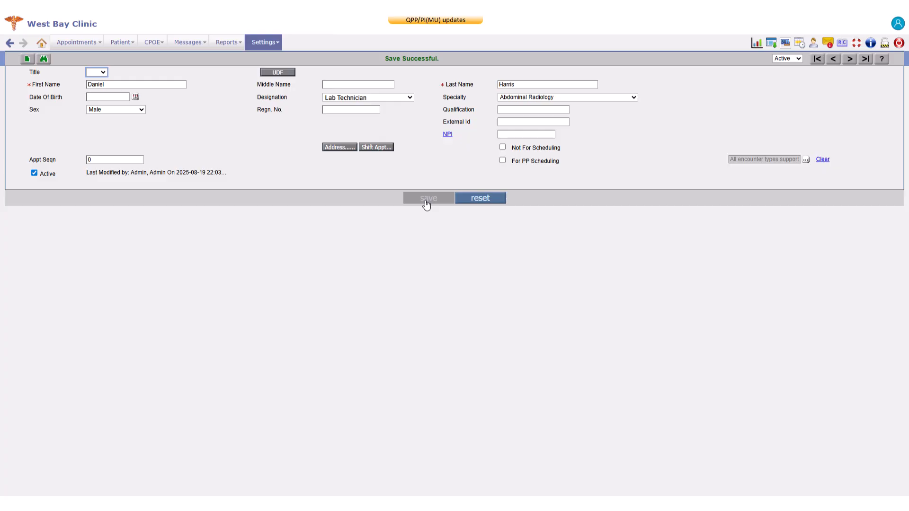
left_click(8, 45)
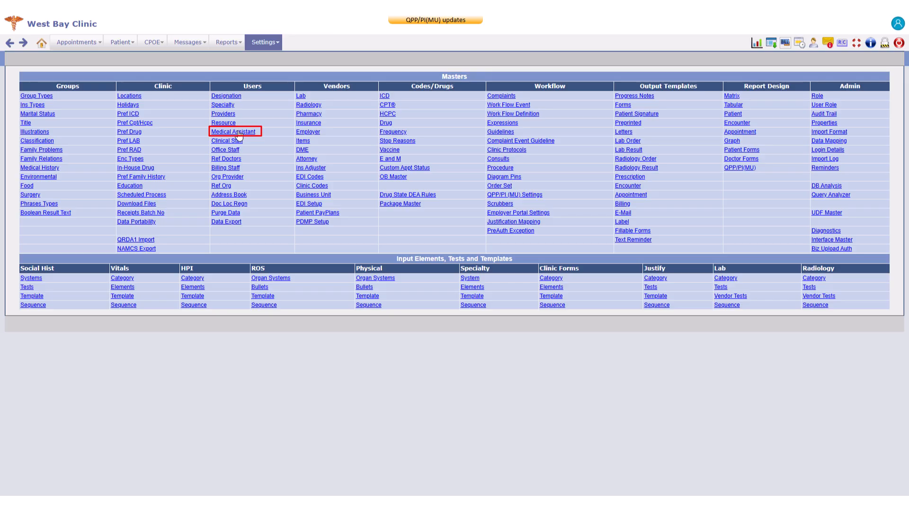
Step: Save a Female medical assistant with the person's first and last name, then go back
left_click(237, 132)
left_click(278, 269)
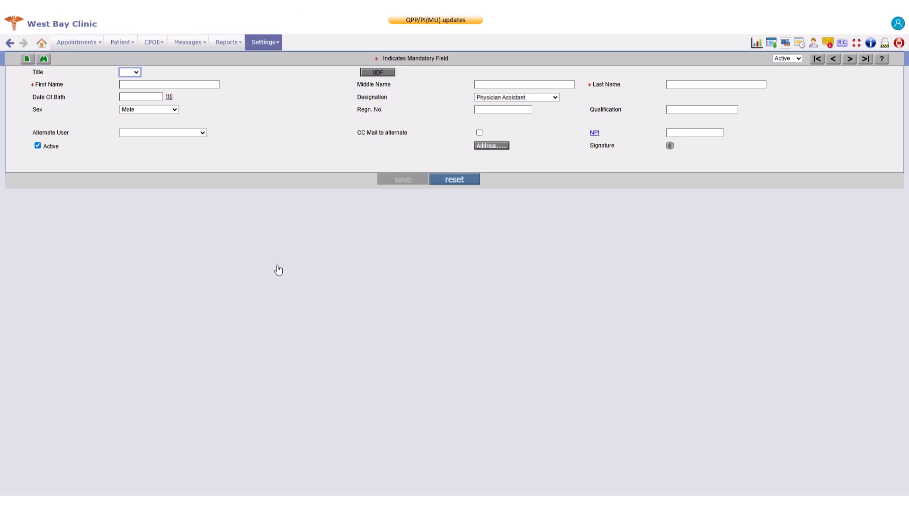
left_click(722, 84)
left_click(160, 110)
left_click(163, 135)
left_click(397, 182)
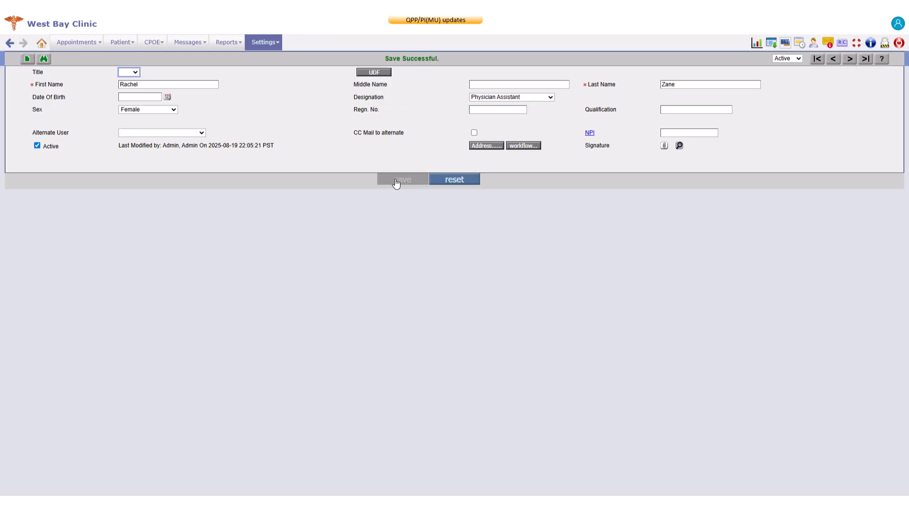
left_click(10, 43)
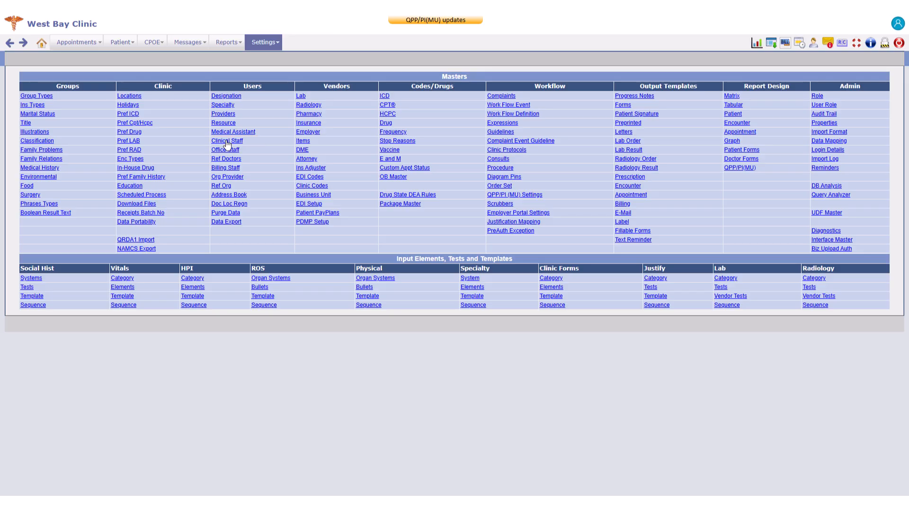
Step: Save a clinical staff member with first and last name and Nurse Practitioner designation
left_click(227, 144)
left_click(266, 267)
left_click(211, 86)
left_click(692, 85)
left_click(555, 97)
left_click(497, 255)
left_click(406, 173)
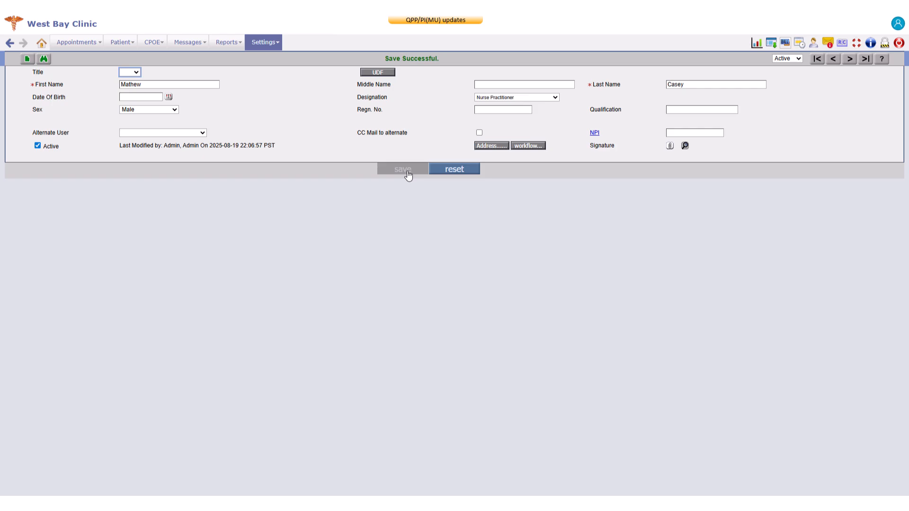
Step: Return to the Masters page and open an existing Front Desk office staff record
left_click(8, 50)
left_click(225, 149)
left_click(182, 113)
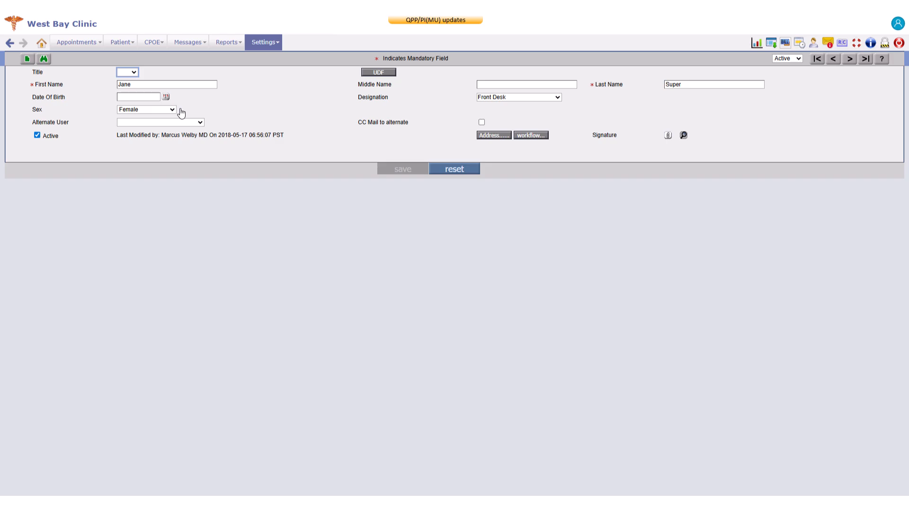
Step: Leave the Front Desk staff record and return to the Masters page
left_click(6, 45)
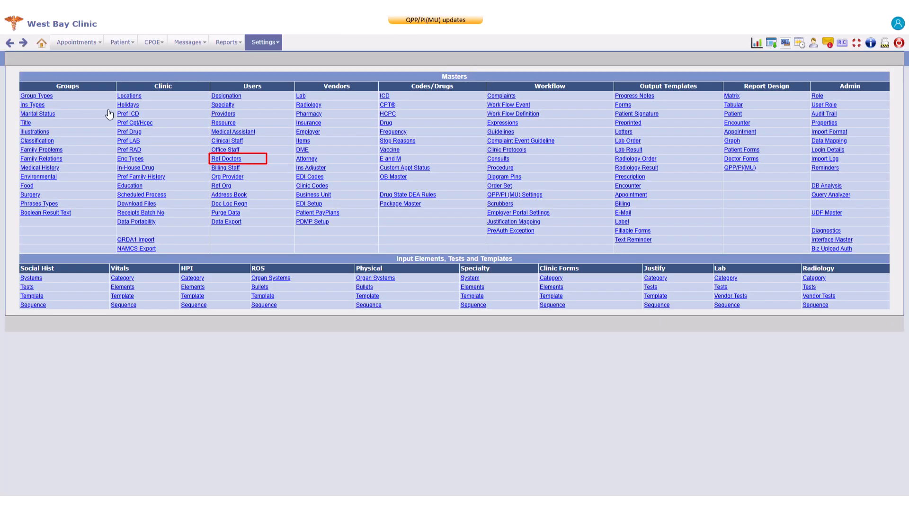
Step: Review the Pain Management referring doctor's record in Ref Doctors, then return to Masters
left_click(220, 160)
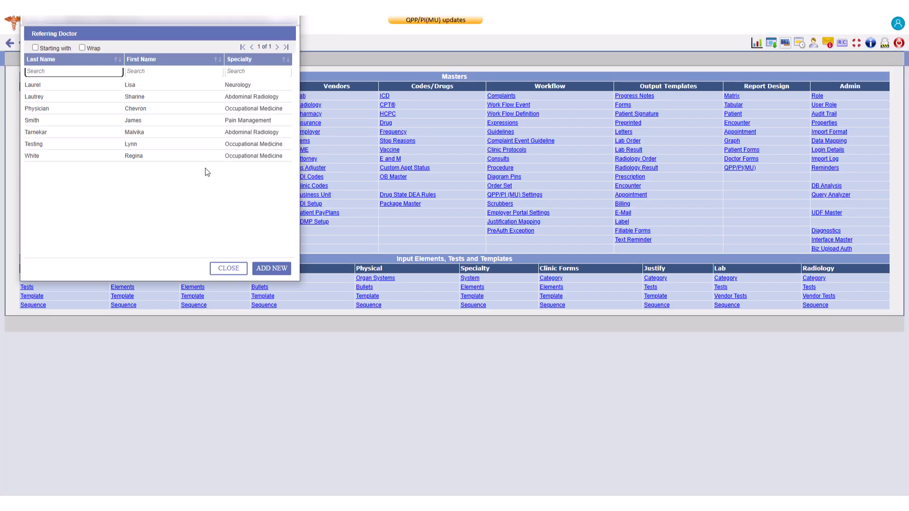
left_click(142, 121)
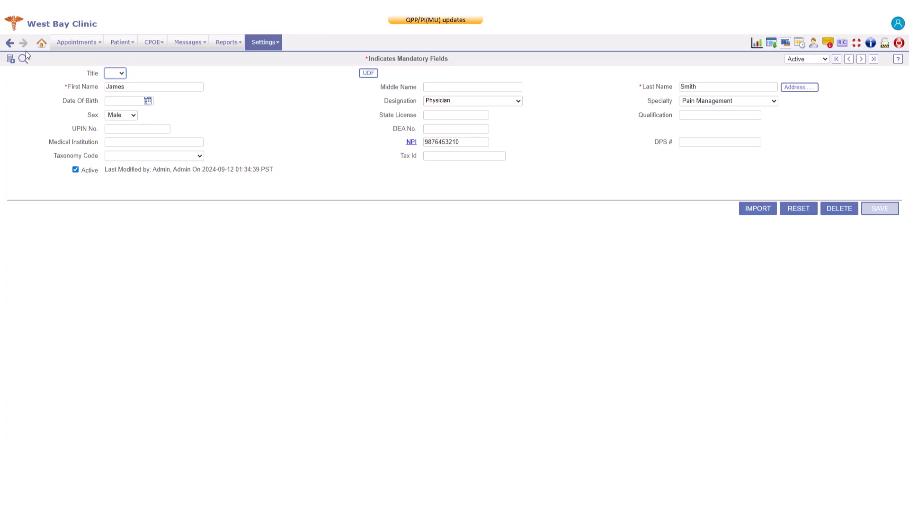
left_click(12, 45)
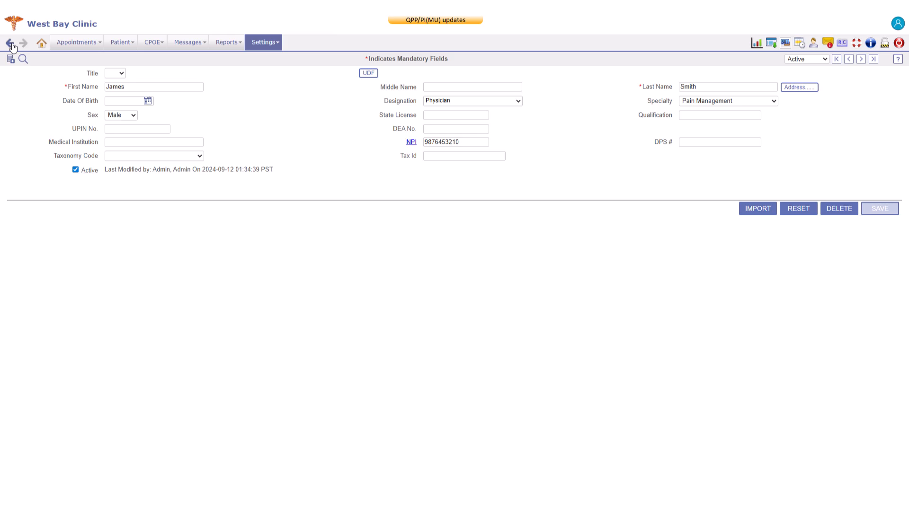